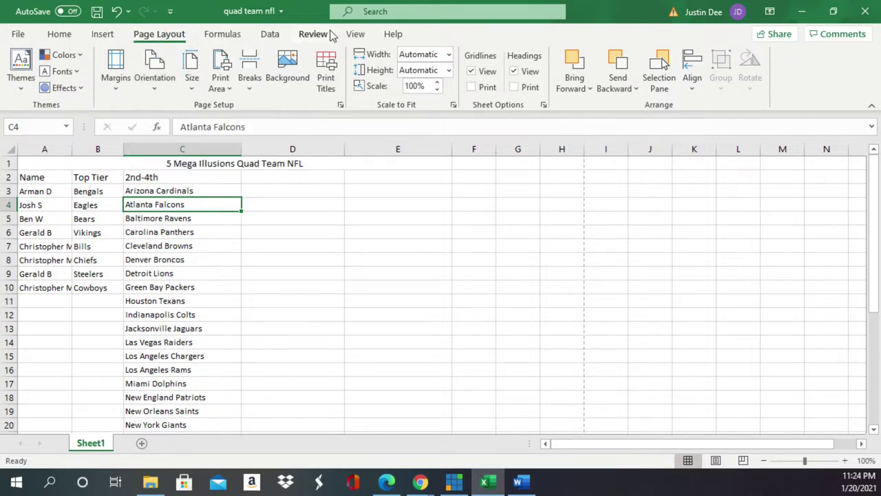
Set the worksheet's zoom to a custom magnification of 150%.
left_click(355, 33)
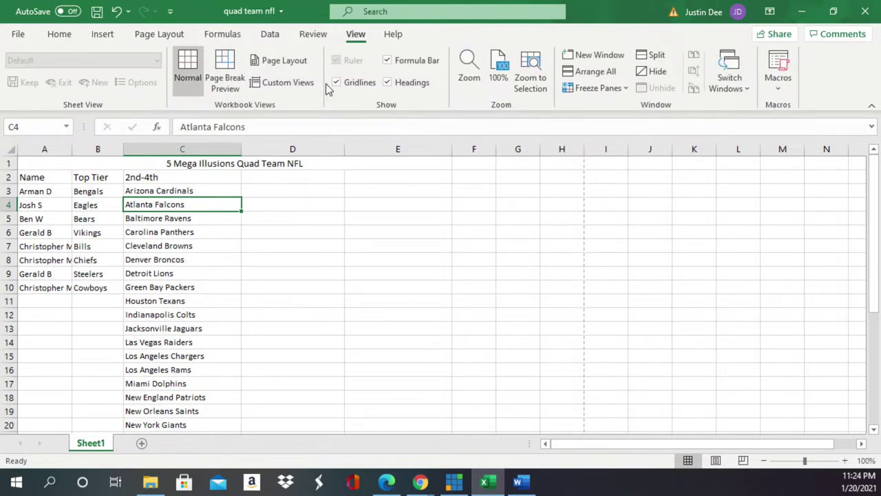
left_click(469, 69)
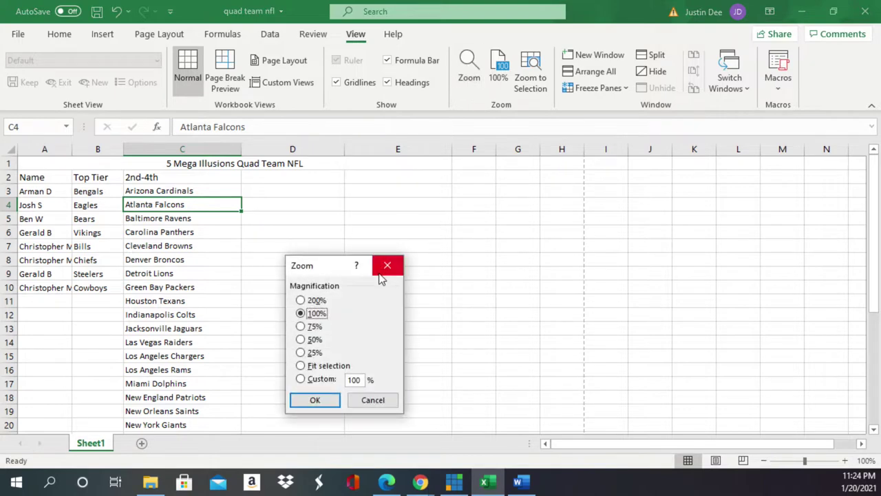
left_click(358, 378)
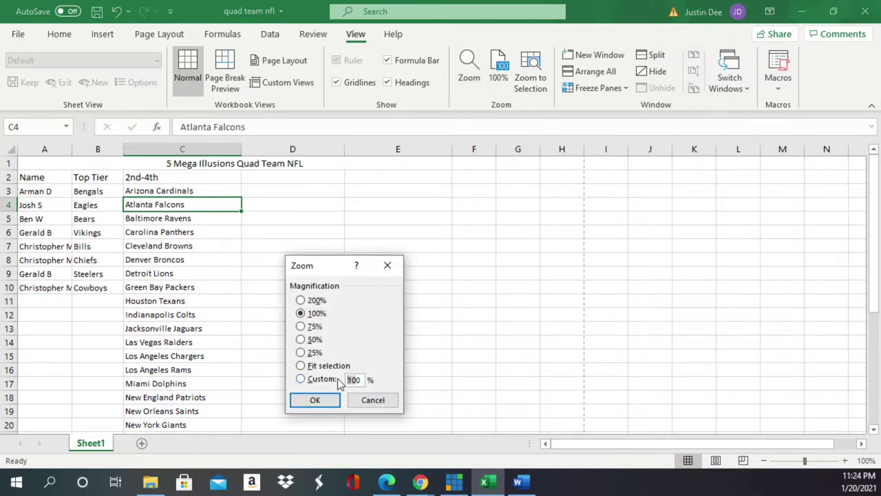
type("10")
key("Return")
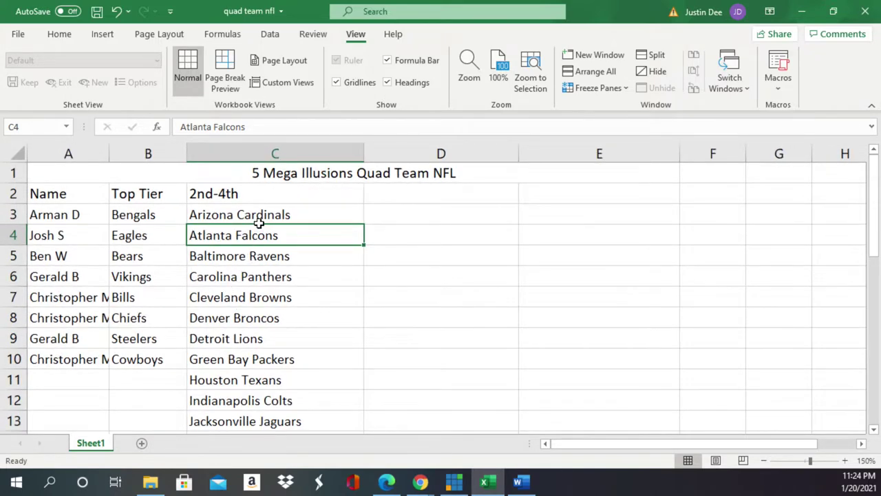
Copy the full list of teams under the 2nd-4th heading, cells C3 through C26.
scroll(261, 230, "down", 6)
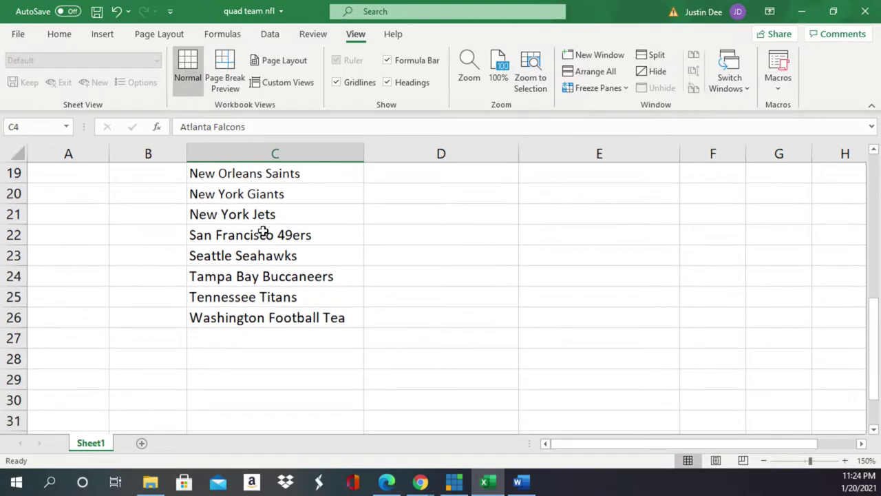
left_click_drag(262, 319, 252, 219)
right_click(252, 219)
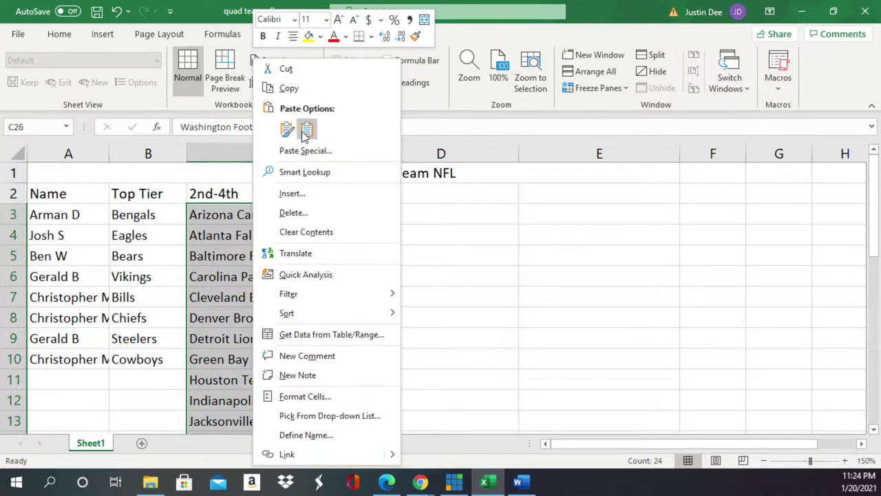
left_click(298, 90)
scroll(483, 250, "down", 6)
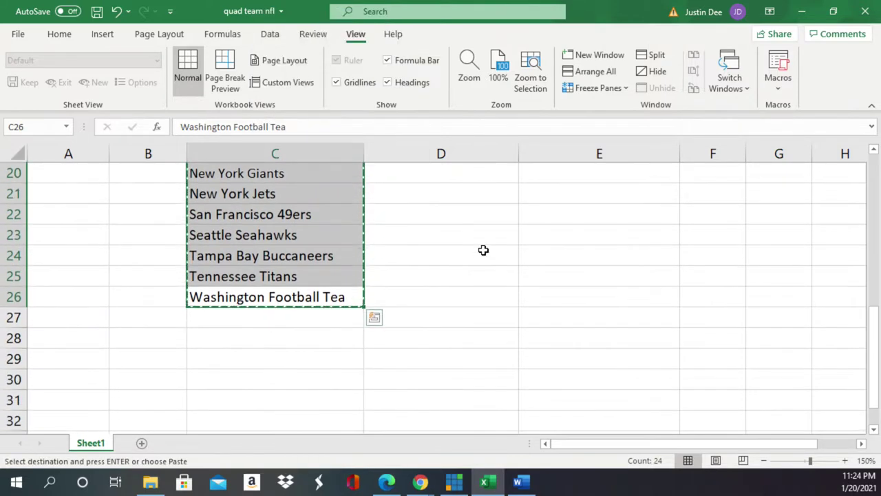
Switch to the RANDOM.ORG page in Edge, open a blank List Randomizer form and paste the copied teams as its list items.
left_click(386, 485)
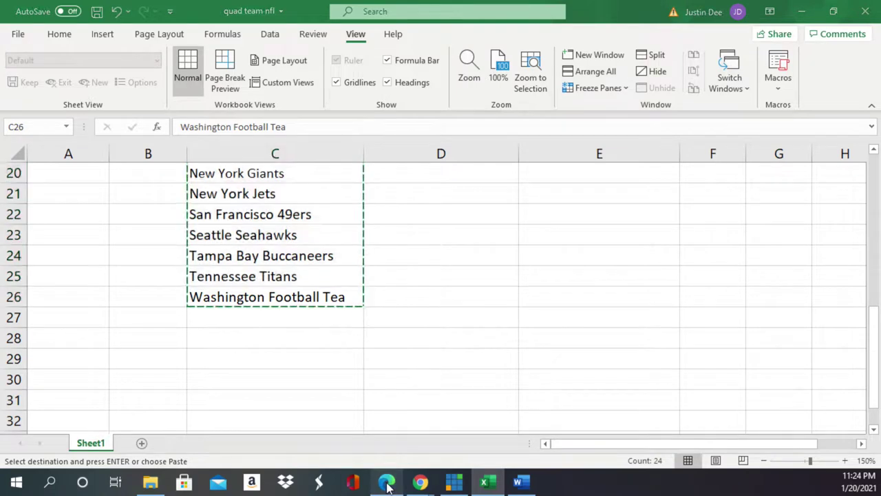
mouse_move(325, 79)
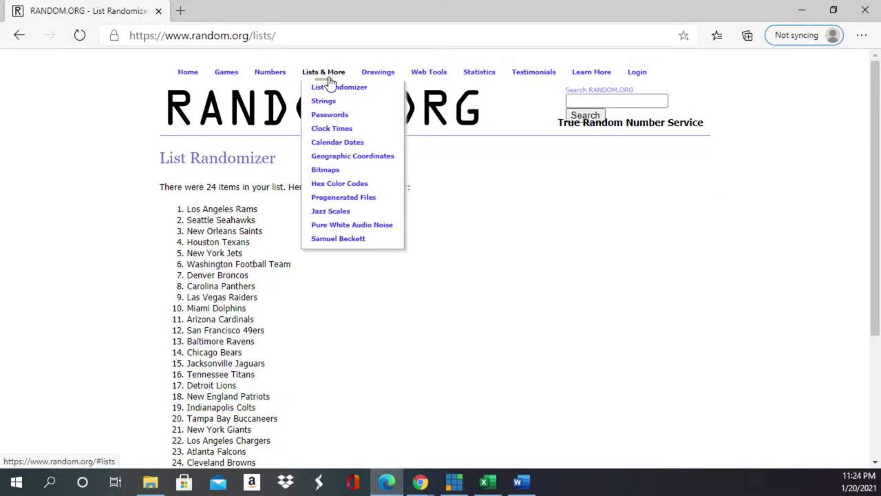
left_click(327, 88)
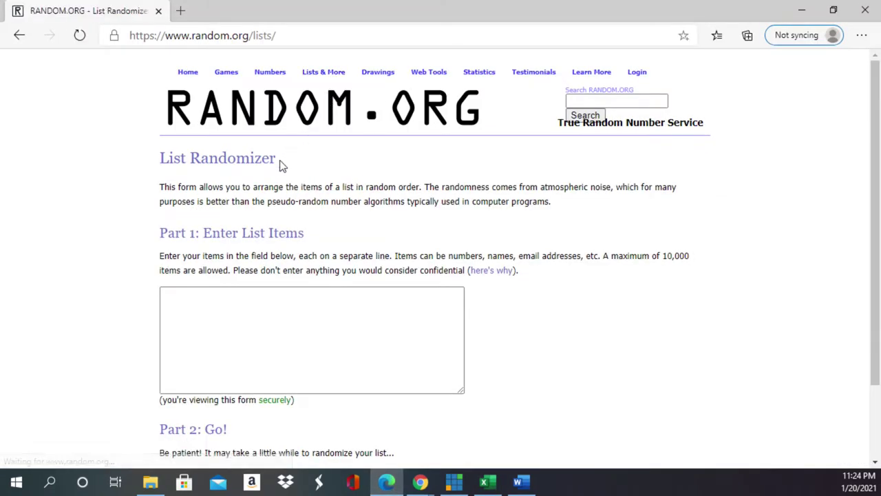
right_click(219, 304)
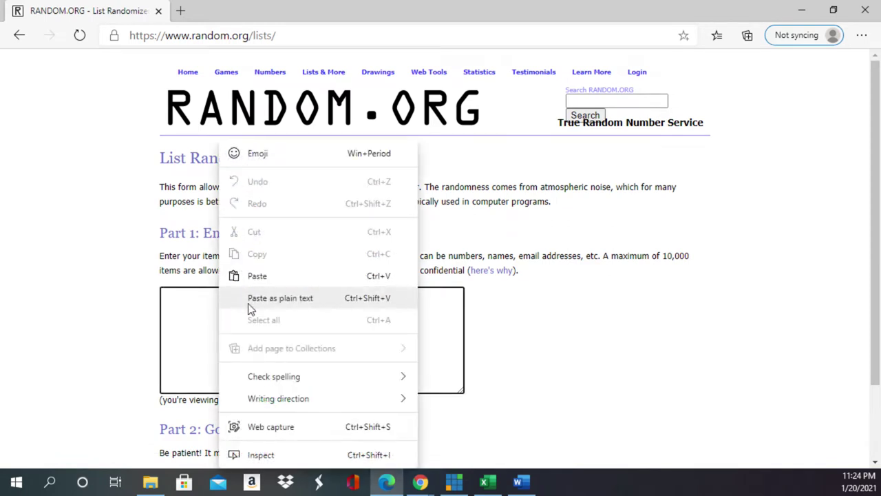
left_click(274, 279)
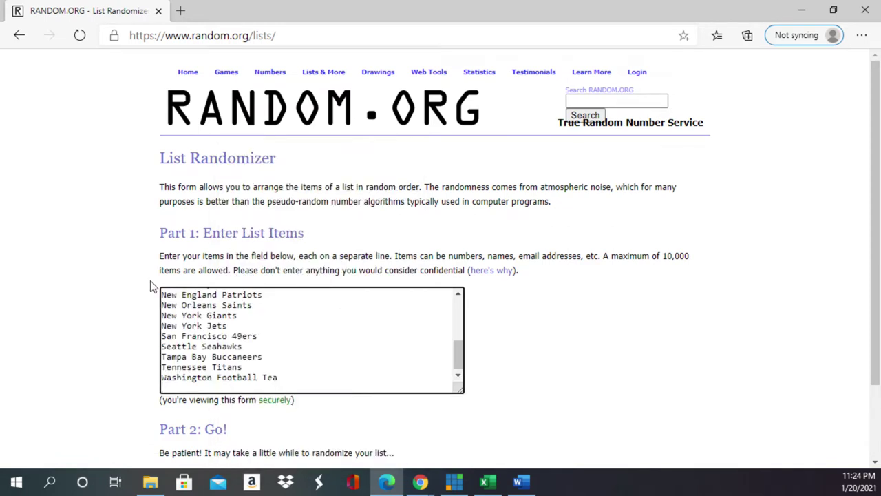
Randomize the pasted team list seven times in total.
scroll(148, 289, "down", 3)
left_click(186, 385)
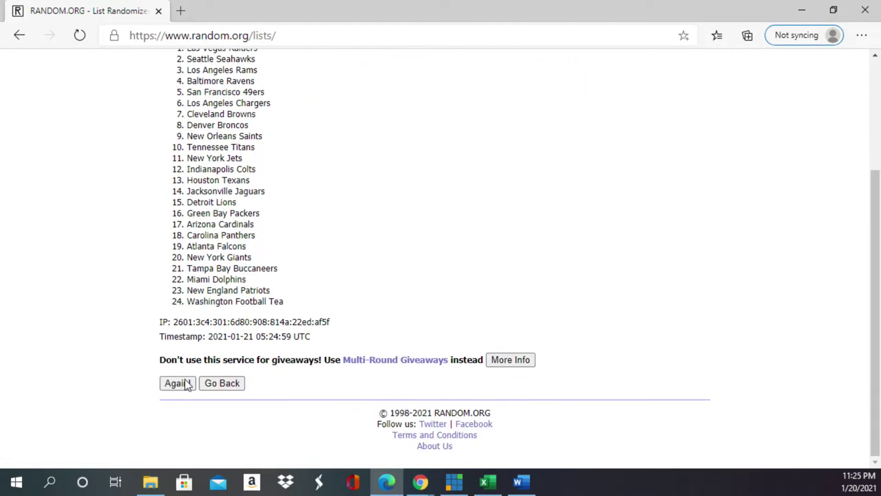
left_click(183, 387)
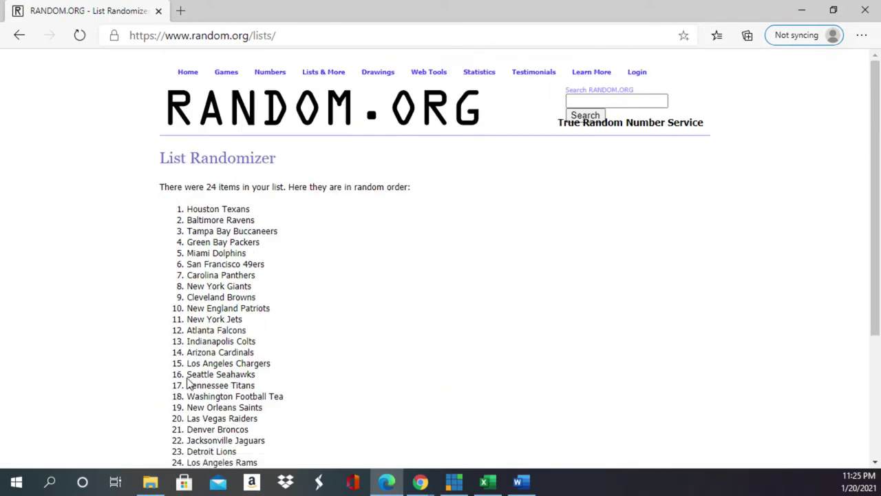
left_click(181, 384)
left_click(177, 384)
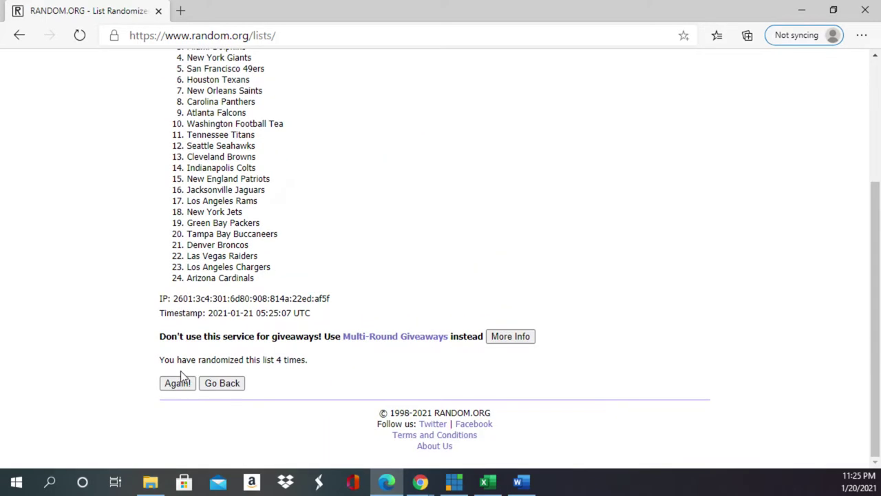
left_click(181, 384)
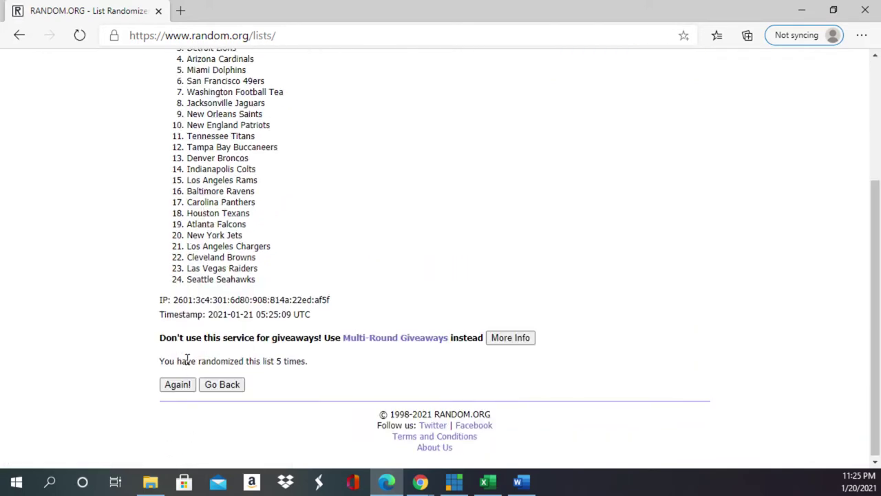
left_click(176, 383)
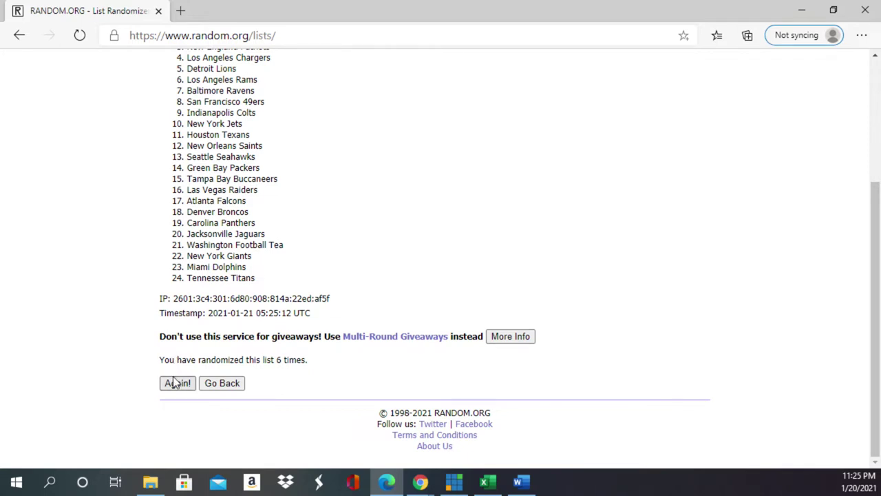
left_click(177, 383)
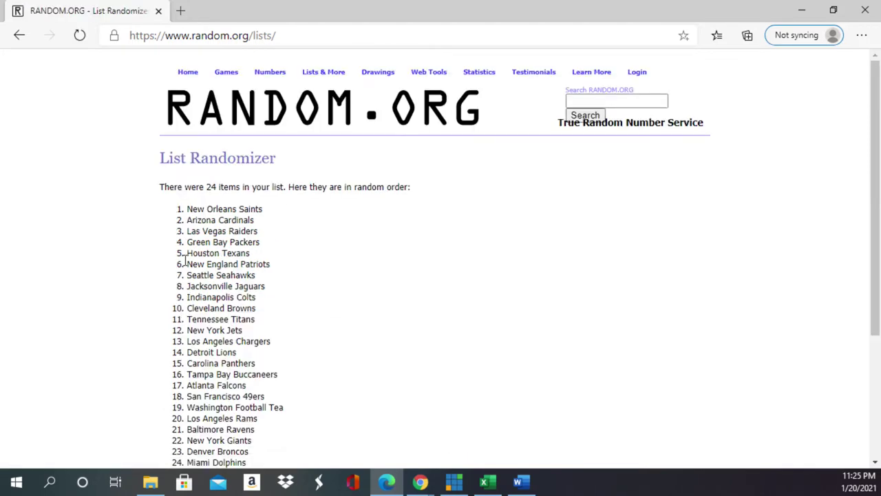
Copy the first eight teams of the randomized list, New Orleans Saints through Jacksonville Jaguars.
left_click_drag(185, 211, 262, 284)
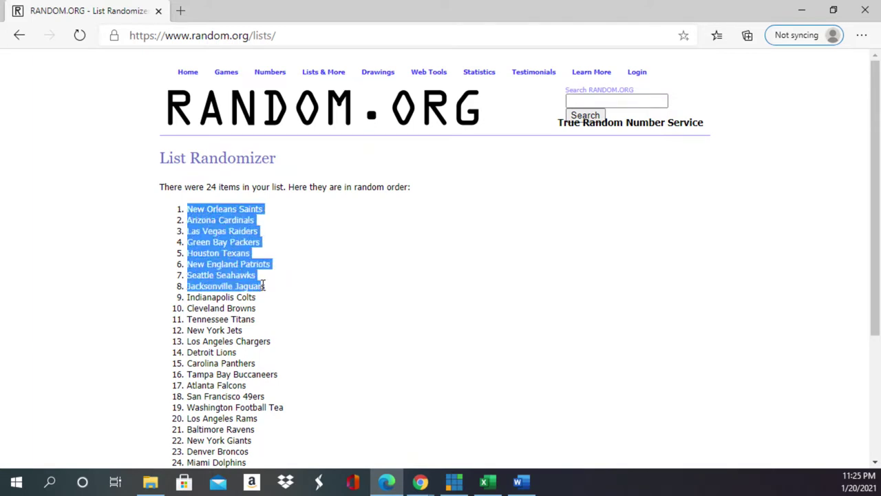
right_click(247, 274)
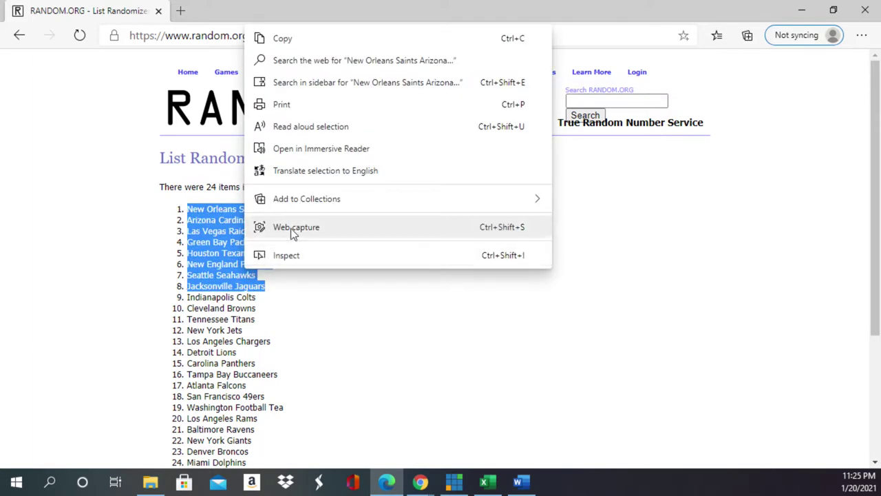
left_click(326, 35)
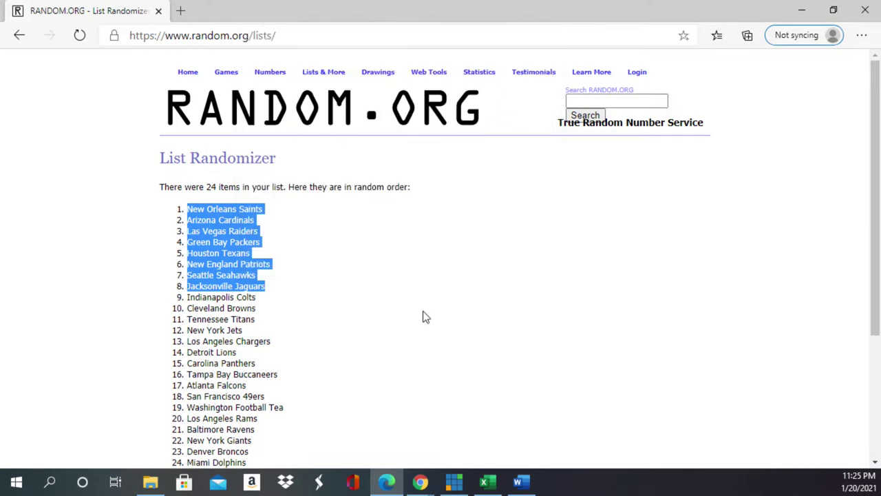
Switch back to the Excel workbook and delete the old team list from cells C3 through C26.
left_click(488, 484)
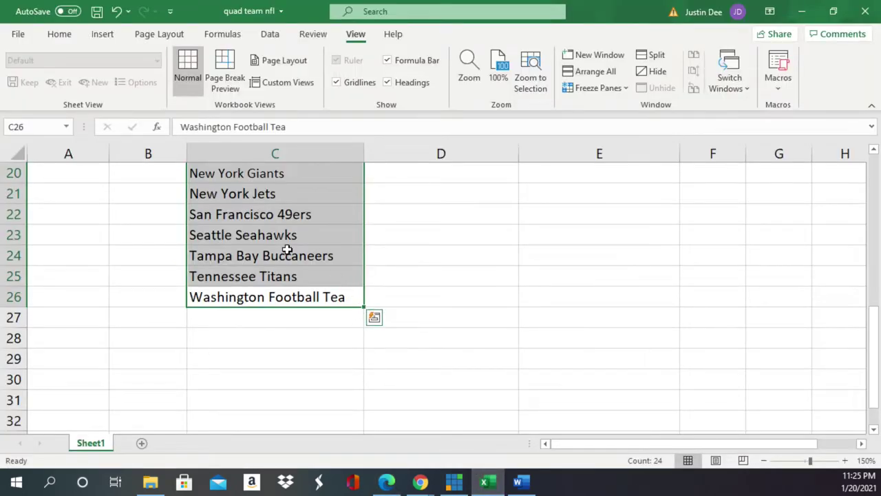
scroll(284, 253, "up", 6)
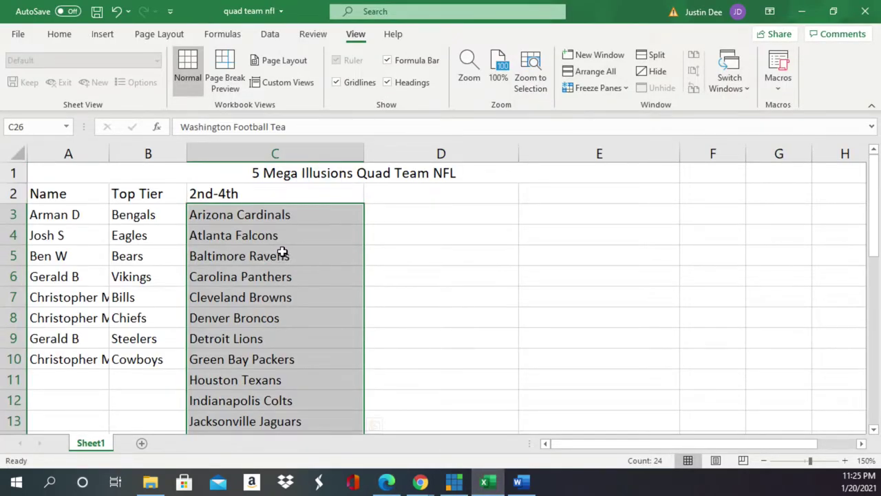
key("Delete")
scroll(276, 227, "down", 6)
scroll(263, 214, "up", 6)
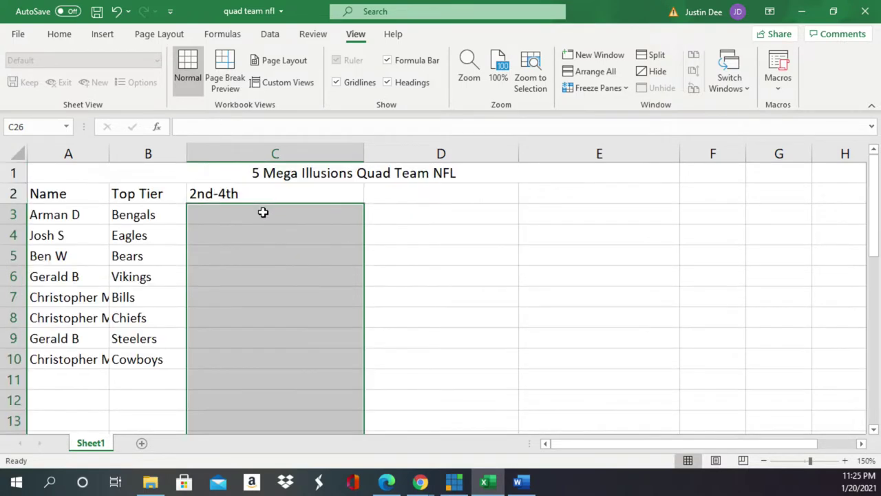
Paste the copied eight teams as unformatted text into column C, starting at cell C3.
left_click(263, 212)
right_click(263, 211)
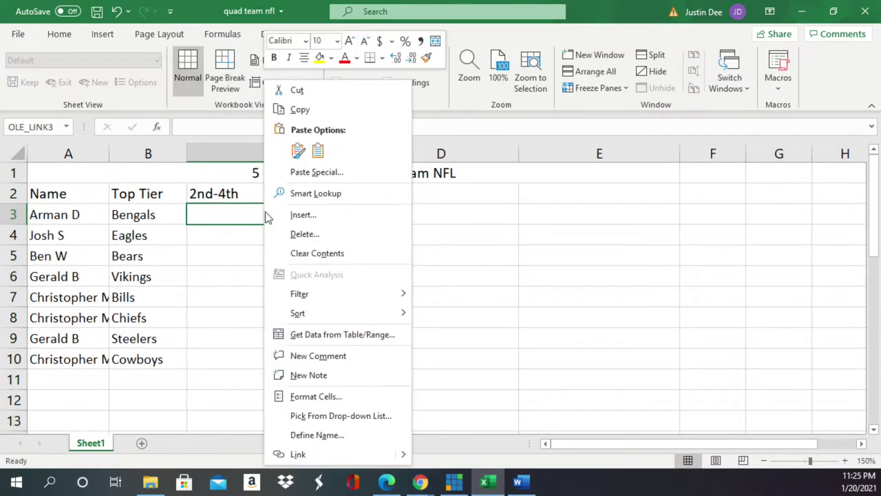
left_click(312, 173)
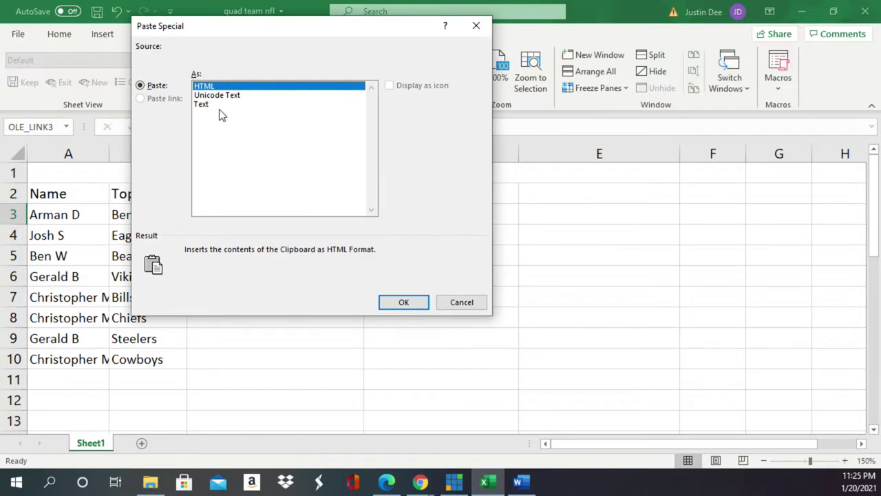
left_click(218, 104)
left_click(403, 302)
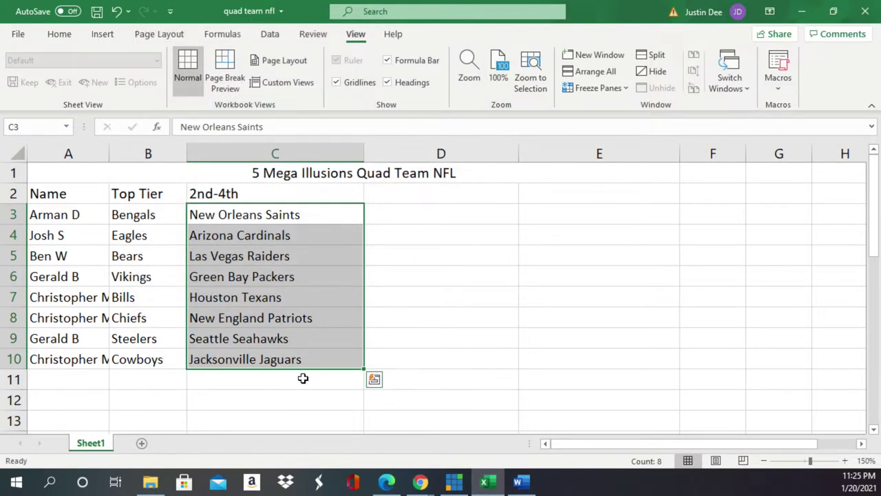
left_click(295, 401)
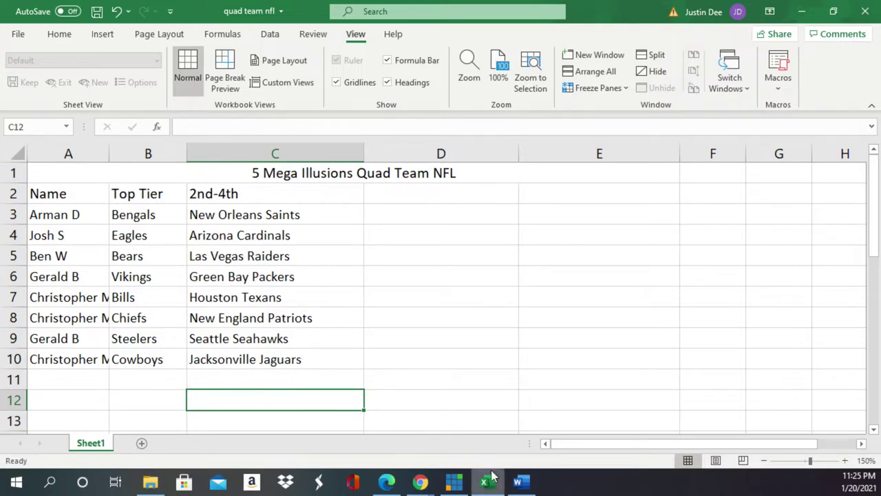
Return to the randomized list in Edge and copy items 9 through 16, Indianapolis Colts through Tampa Bay Buccaneers.
left_click(387, 482)
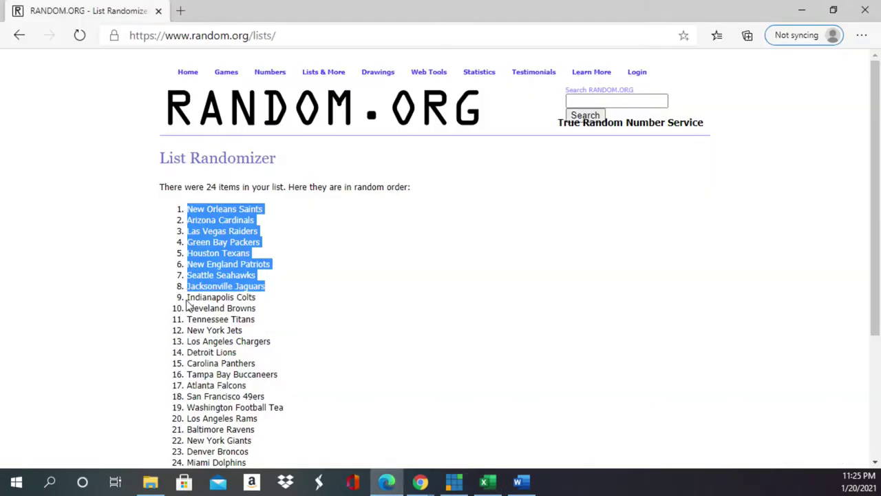
left_click_drag(187, 303, 279, 375)
right_click(226, 353)
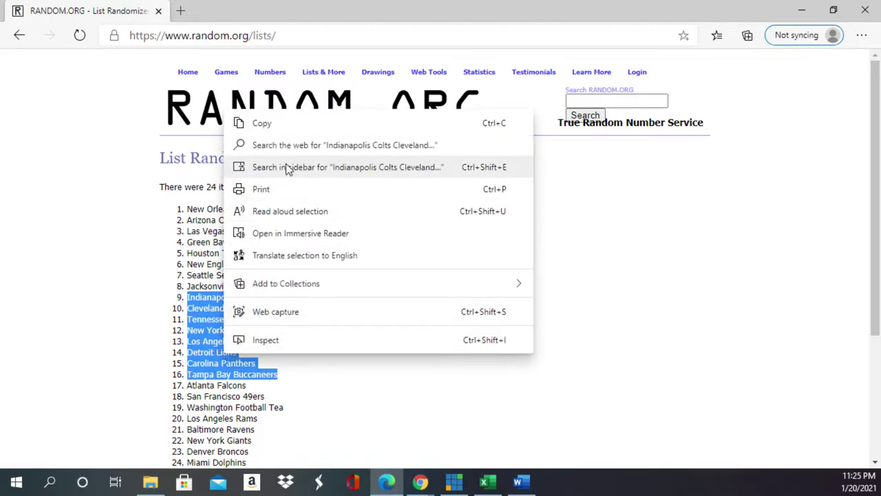
left_click(281, 123)
Switch to the Excel workbook and paste the second group of eight teams as unformatted text, starting at cell D3.
left_click(489, 481)
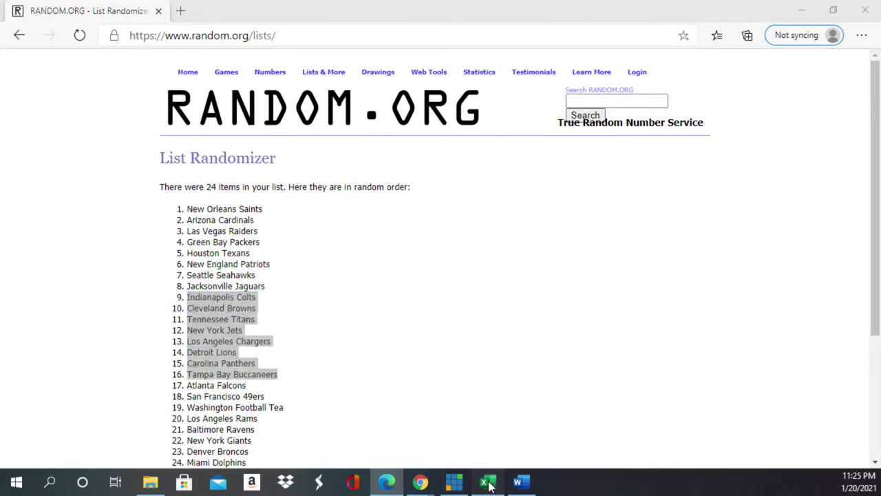
right_click(378, 216)
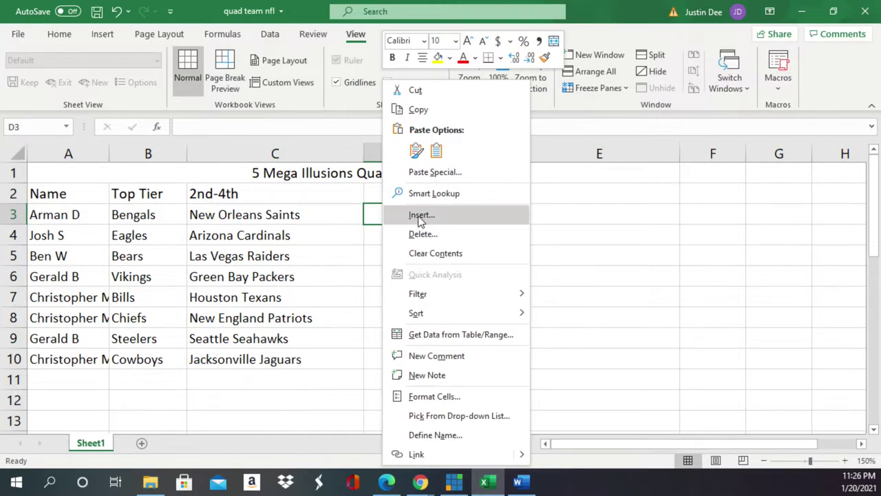
left_click(437, 174)
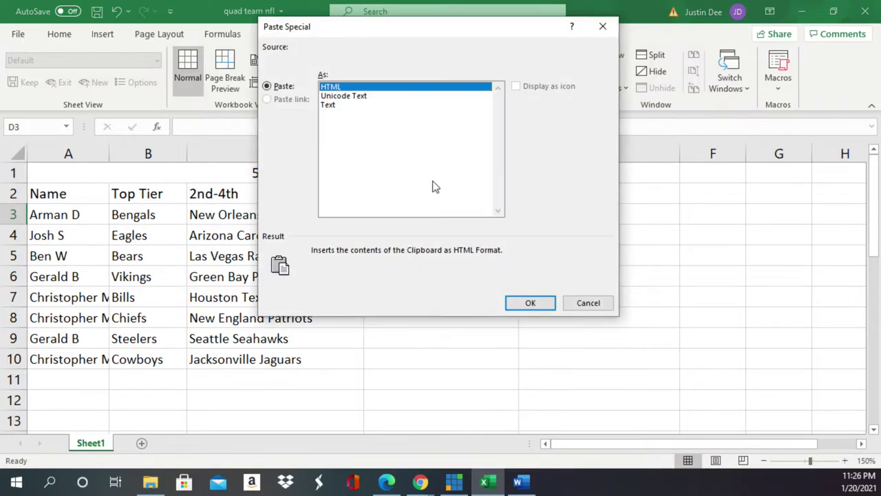
left_click(362, 107)
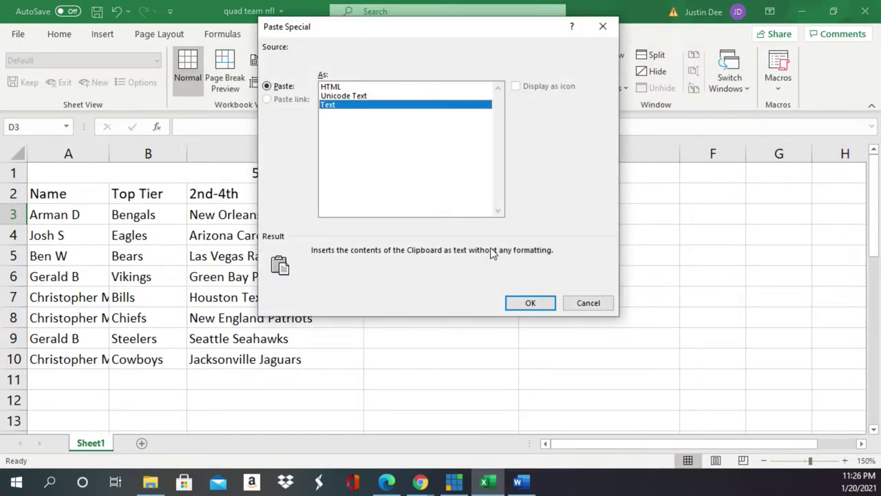
left_click(528, 302)
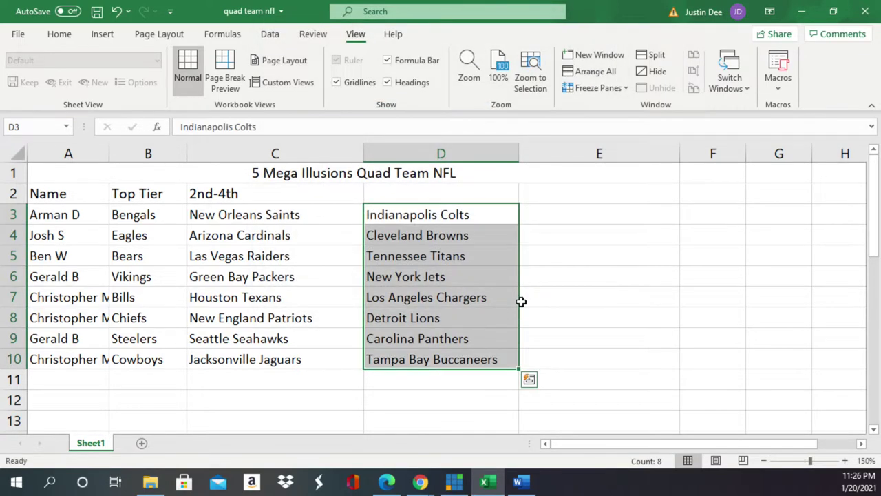
Return to the randomized list in Edge and copy items 17 through 24, Atlanta Falcons through Miami Dolphins.
left_click(486, 331)
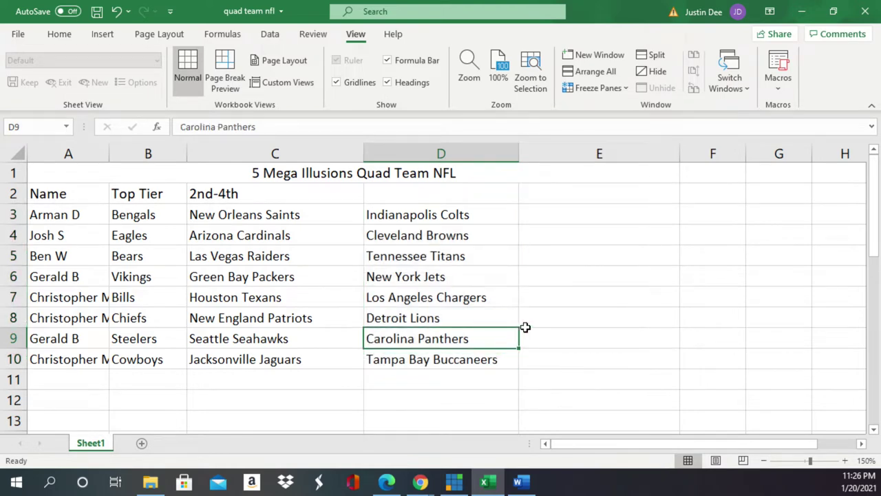
left_click(385, 485)
scroll(344, 385, "down", 3)
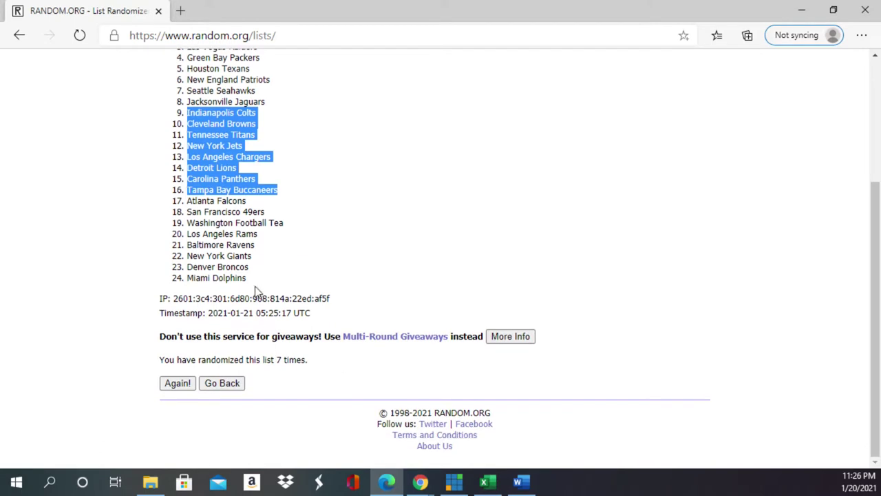
left_click_drag(251, 280, 188, 203)
right_click(196, 201)
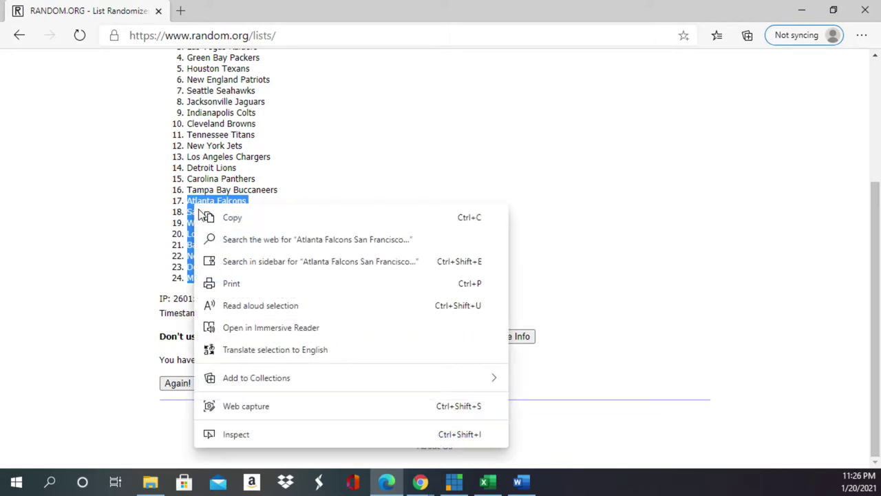
left_click(242, 225)
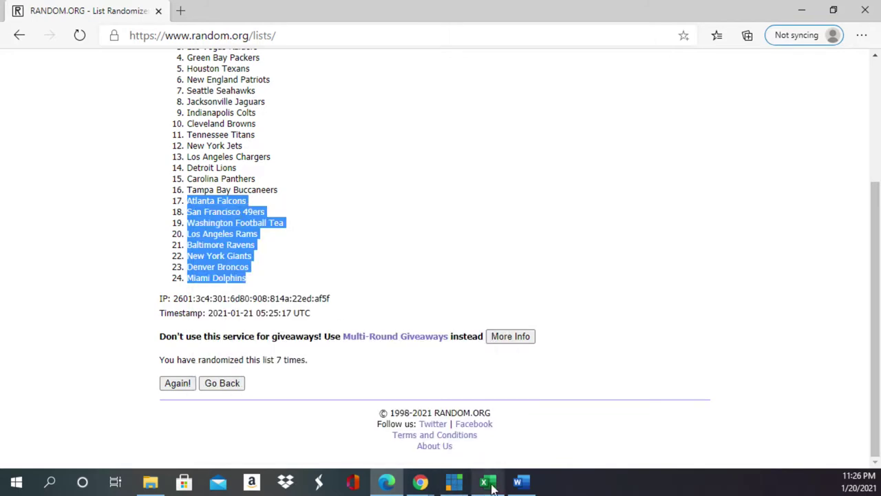
Switch to the Excel workbook and paste the third group of eight teams as unformatted text, starting at cell E3.
left_click(521, 483)
left_click(488, 482)
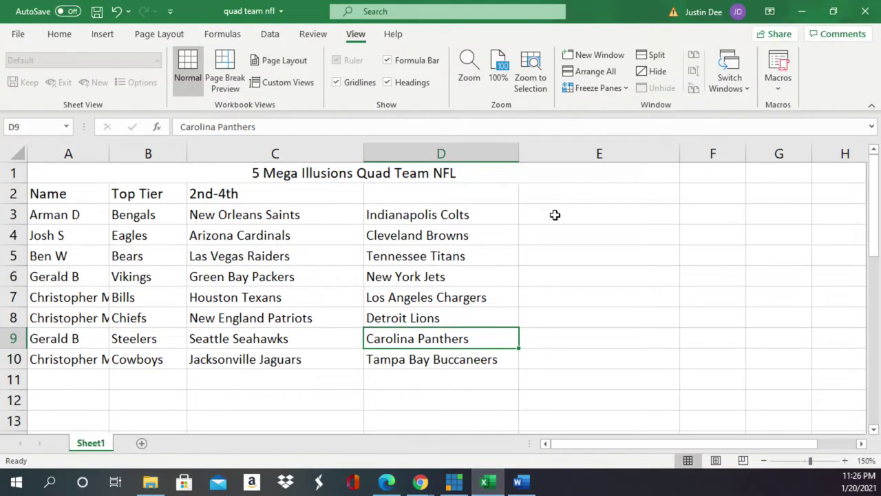
left_click(571, 212)
right_click(572, 212)
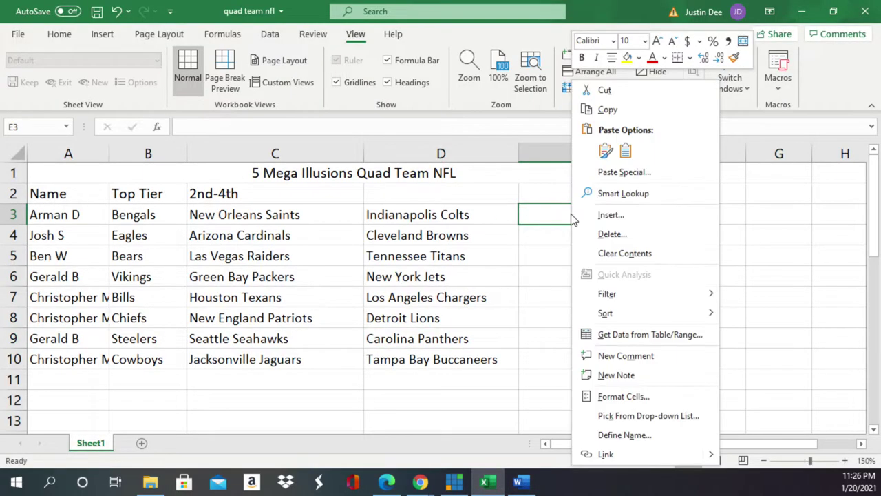
left_click(625, 172)
left_click(551, 101)
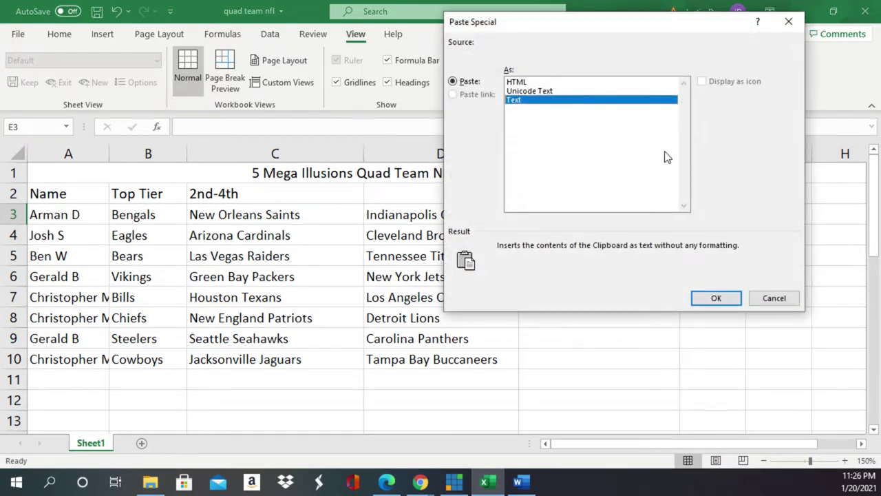
left_click(716, 298)
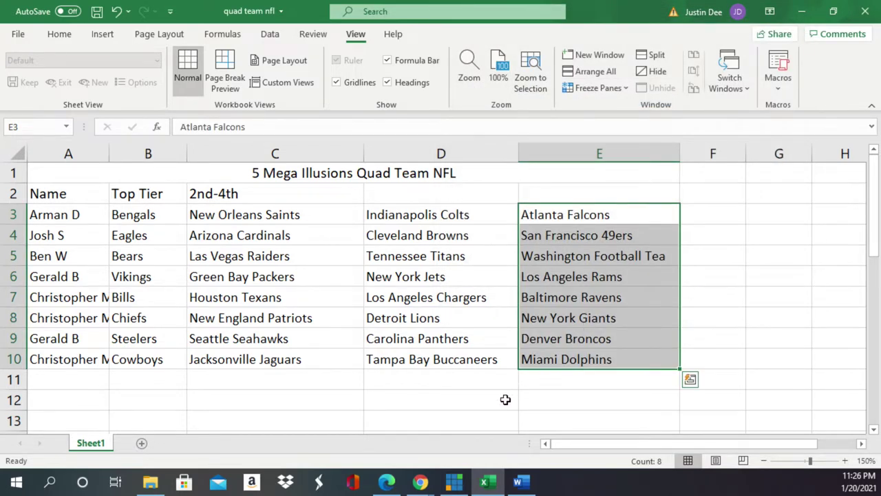
left_click(505, 399)
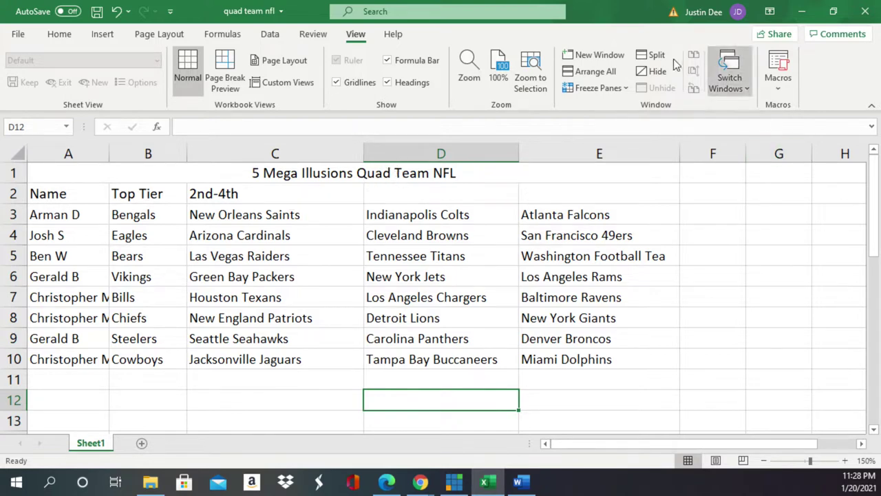
Print one copy of the active sheet with the completed team assignments on the Brother HL-2270DW series printer.
left_click(19, 34)
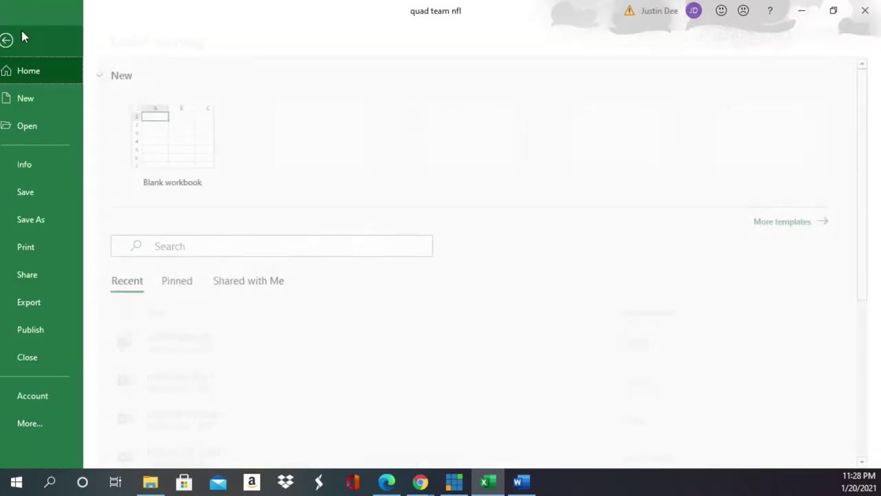
left_click(59, 247)
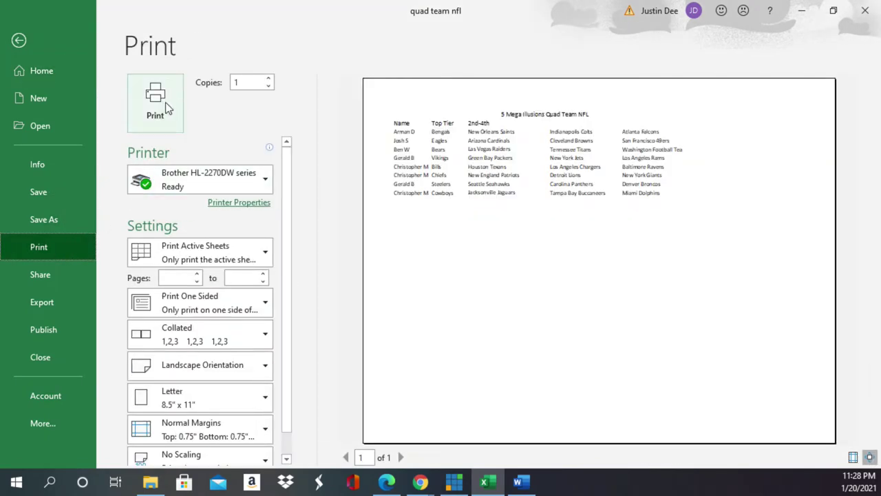
left_click(163, 104)
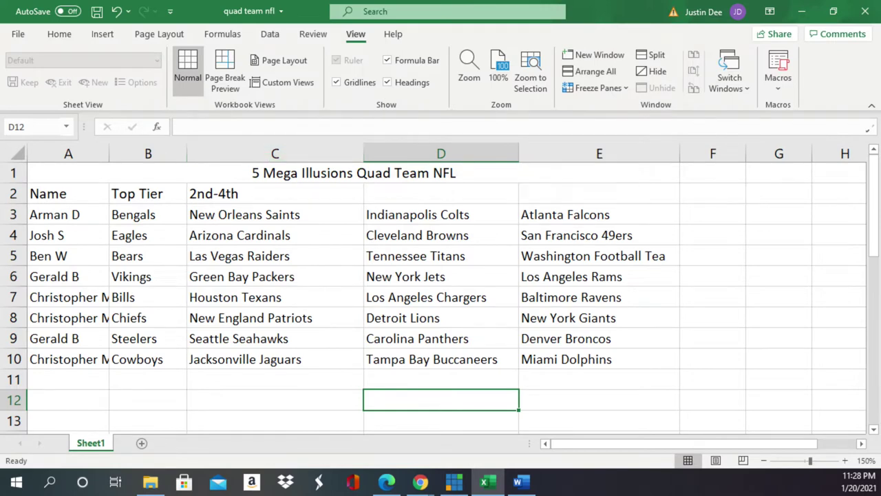
key("alt+Tab")
key("alt+Tab")
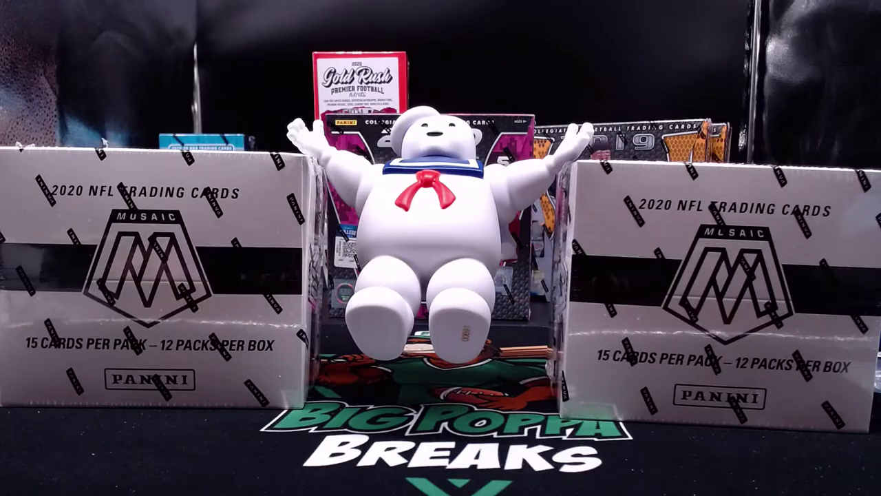